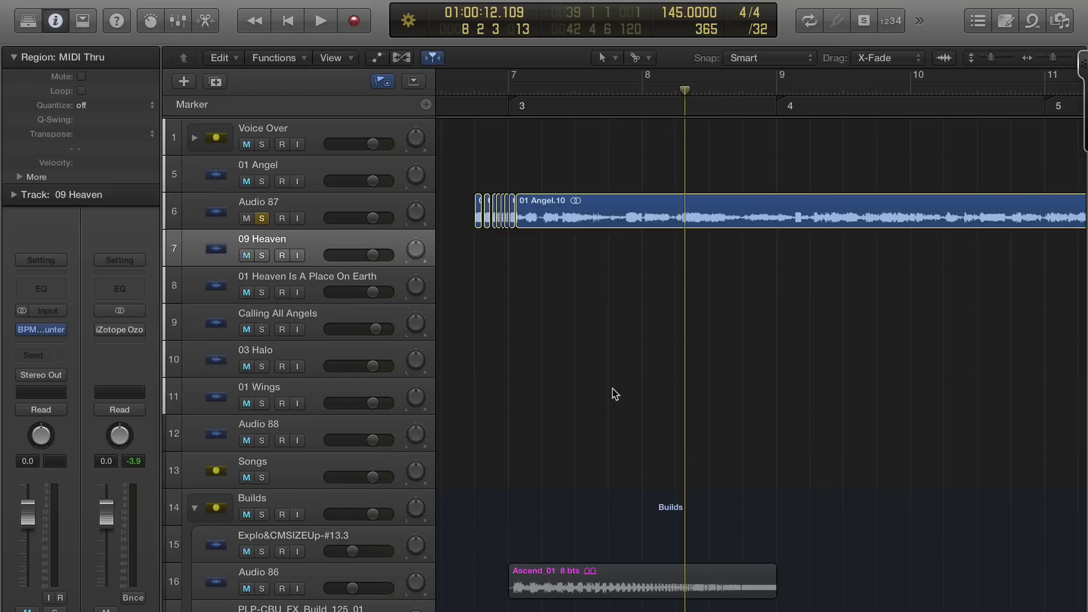
Open Logic Pro X's File menu to reach Save As…
left_click(125, 0)
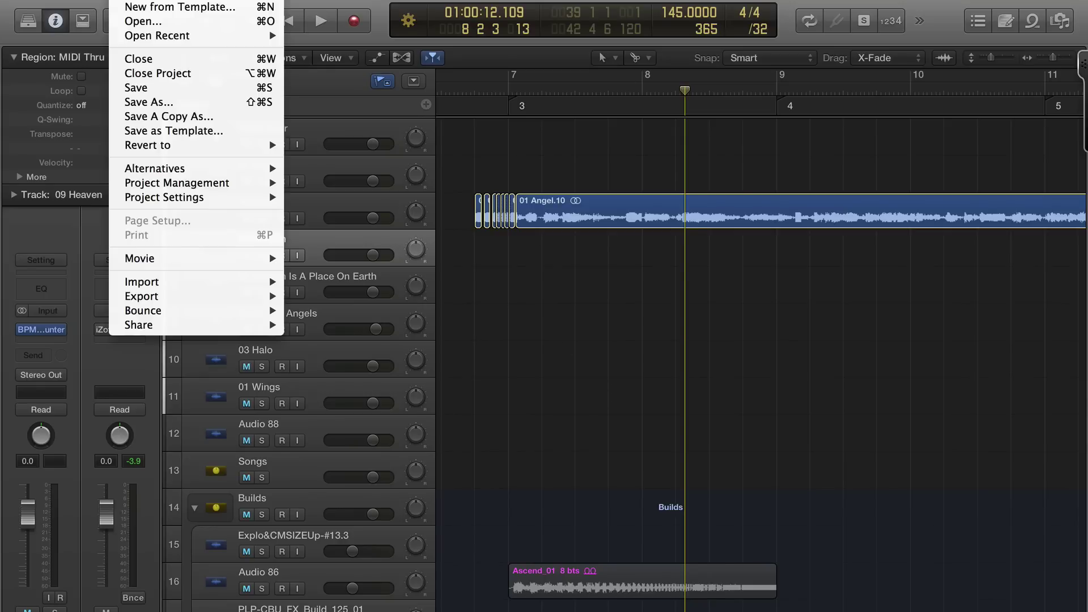
Save As 'test' in the Logic Projects folder, organised as a Package
left_click(161, 102)
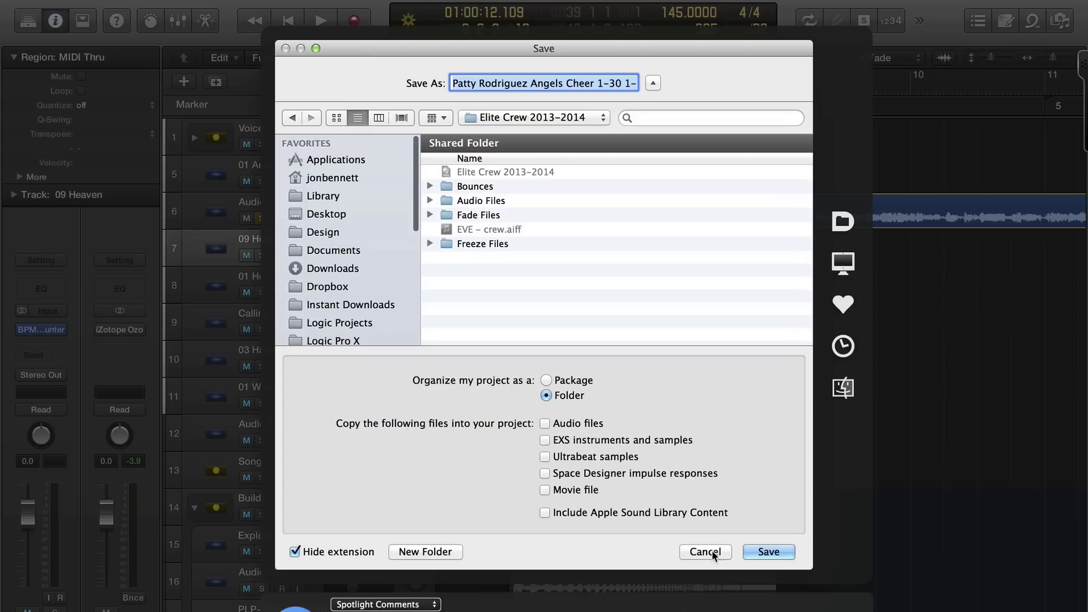
left_click(519, 118)
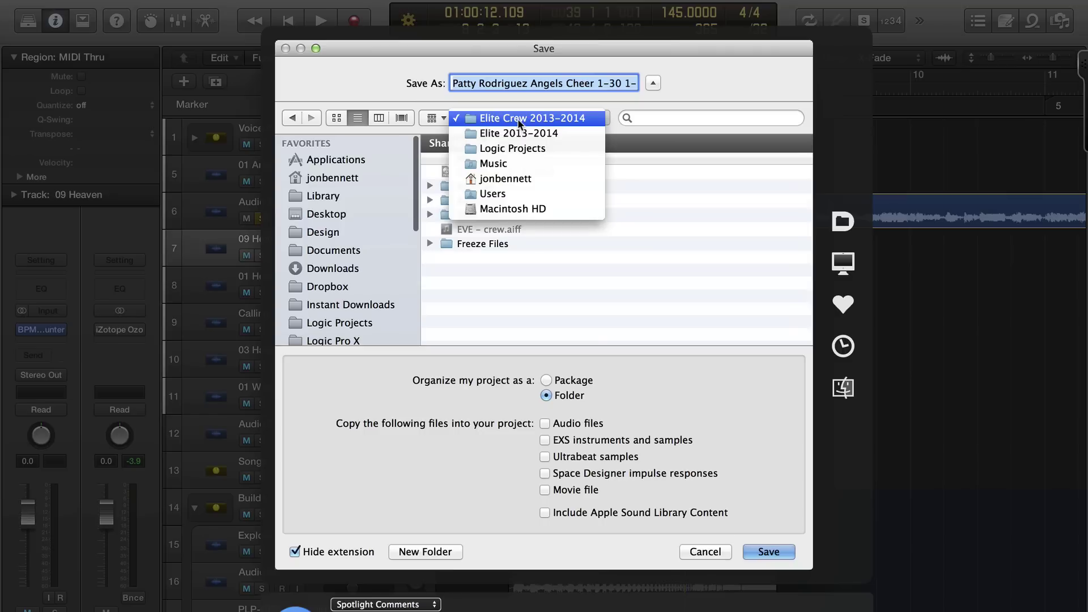
left_click(518, 148)
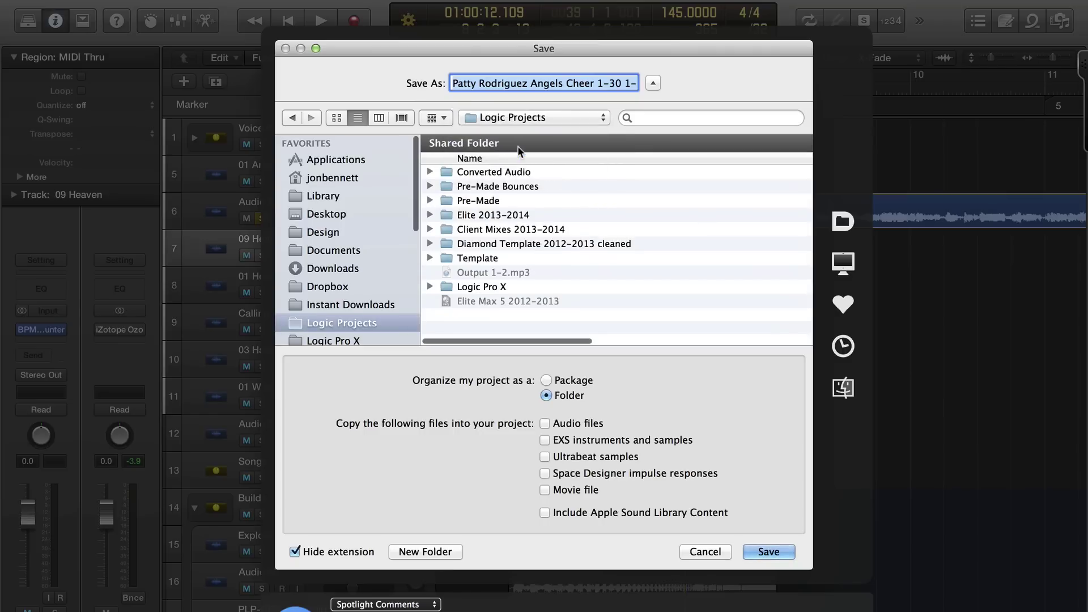
key("BackSpace")
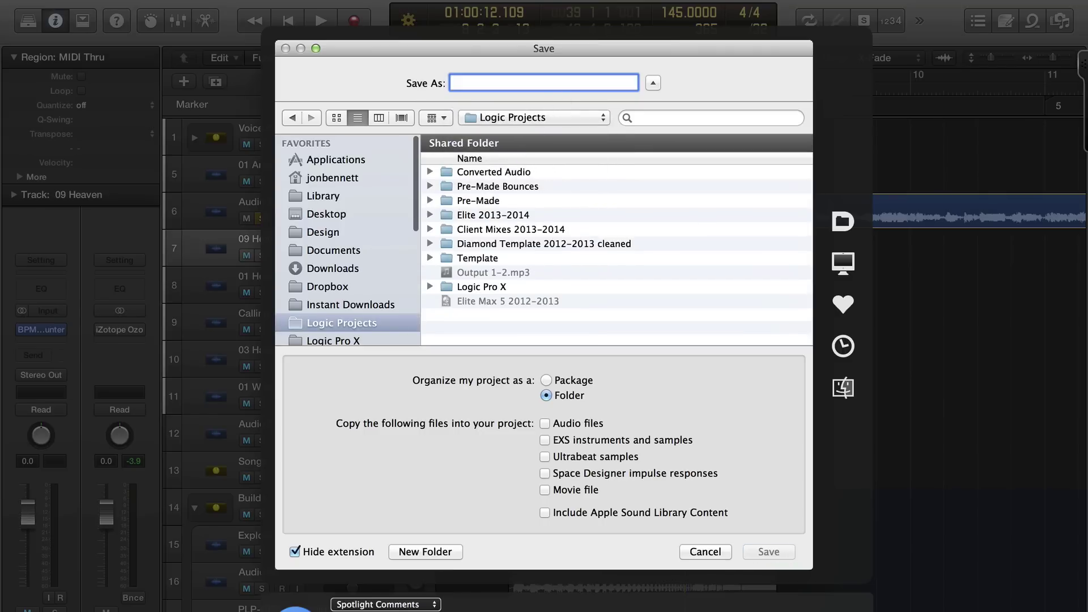
type("test")
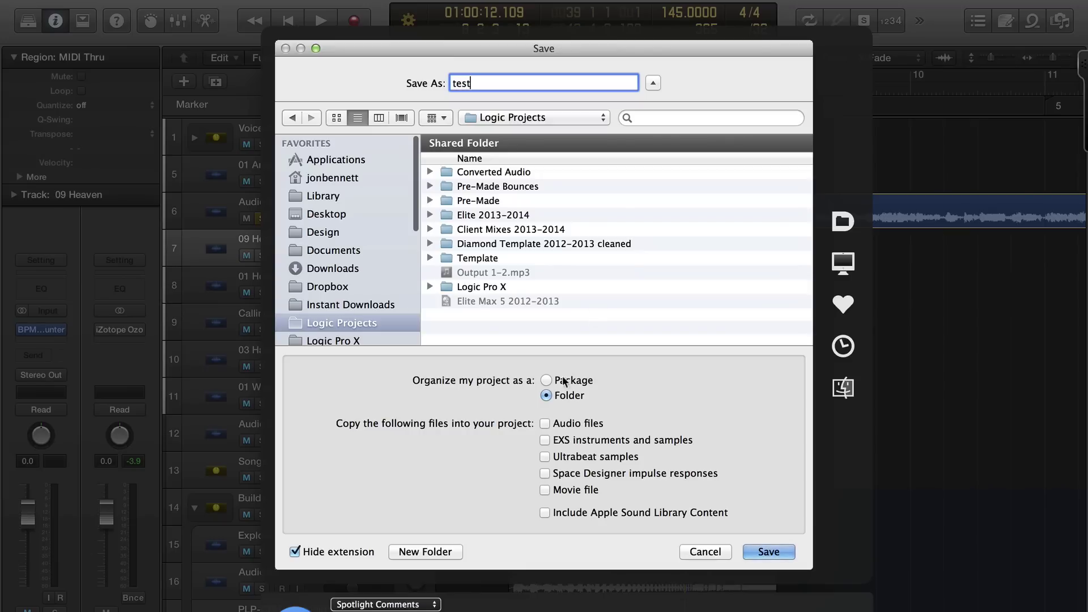
left_click(546, 379)
left_click(767, 551)
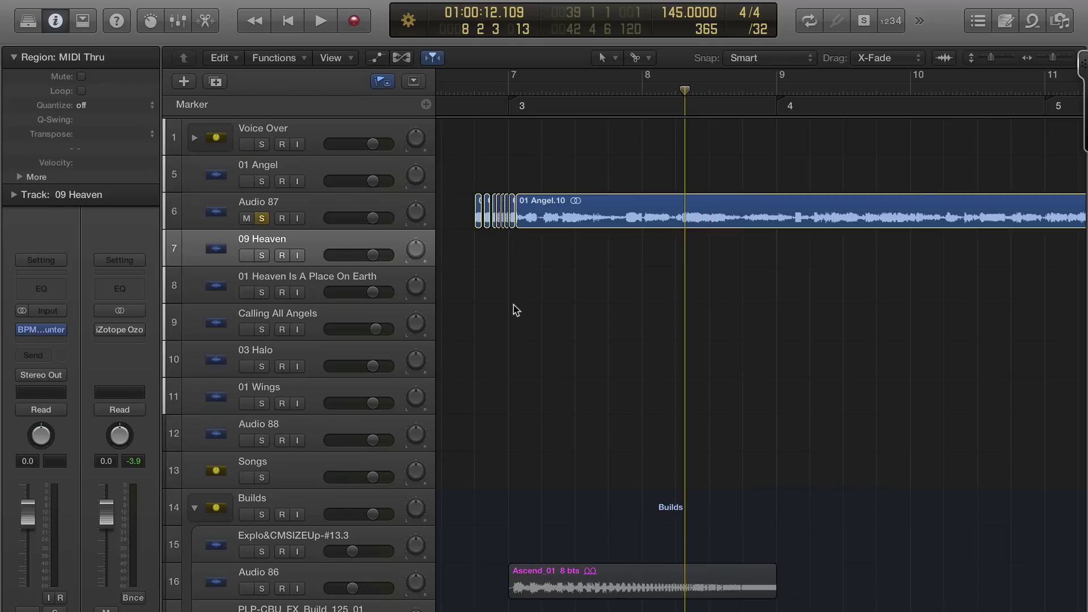
Switch to Finder and select the 182.7 MB 'test' project in Logic Projects
key("super+Tab")
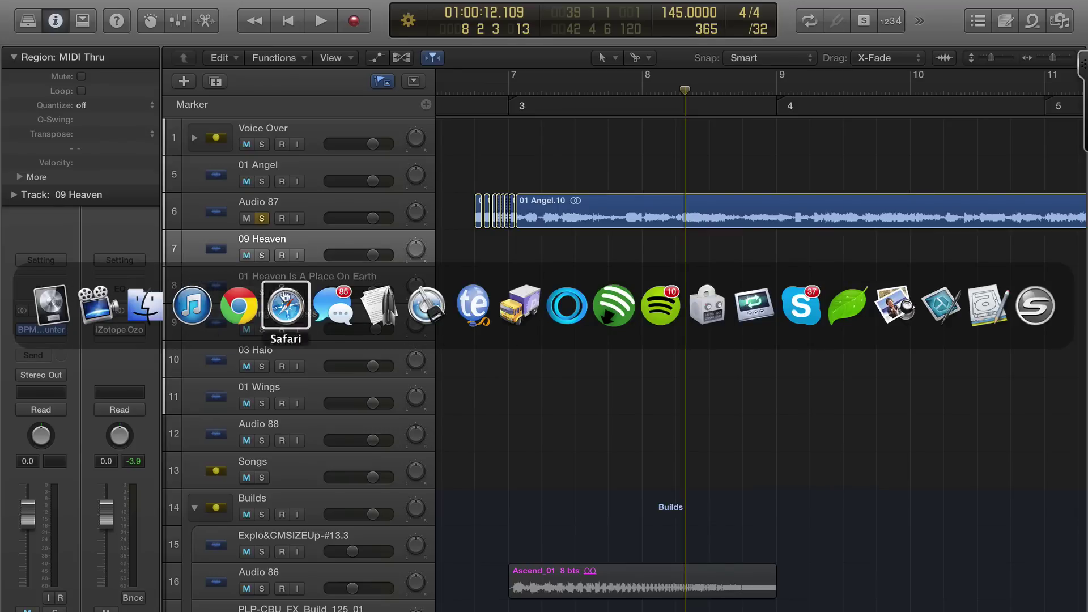
left_click(162, 300)
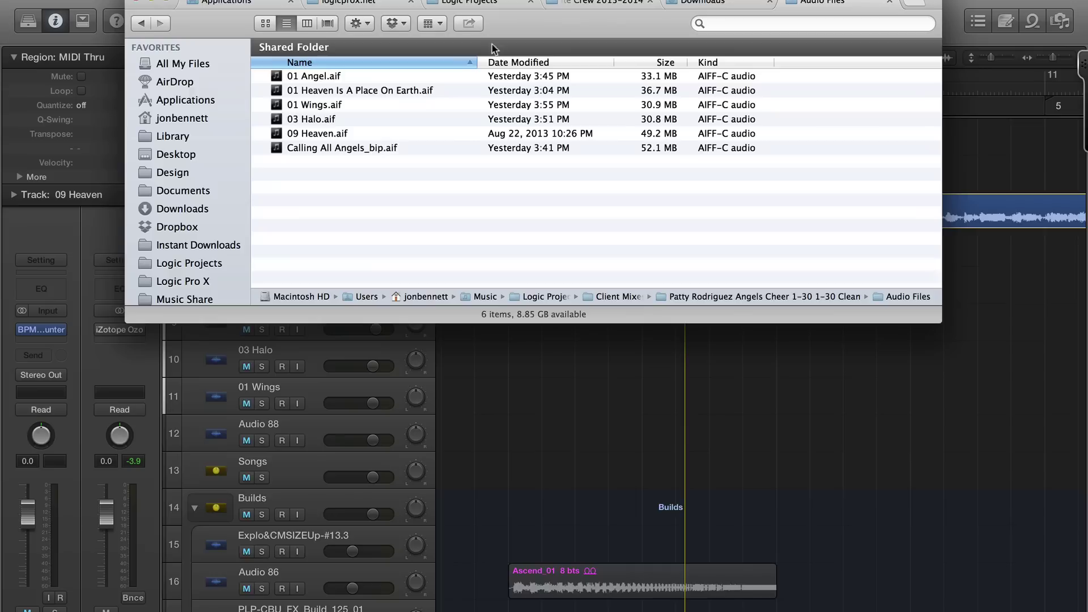
double_click(553, 298)
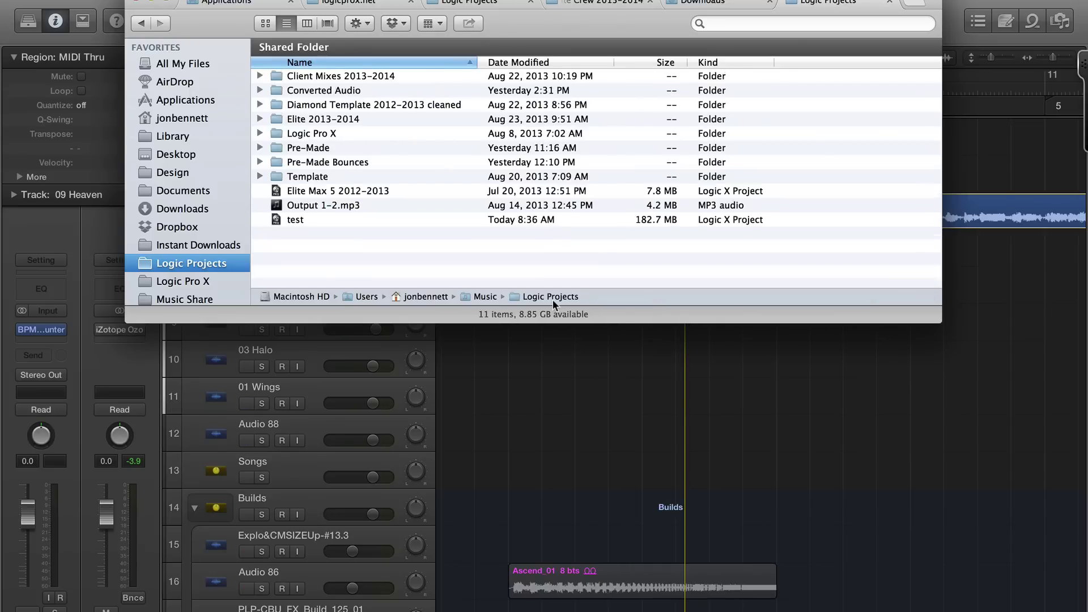
left_click(313, 215)
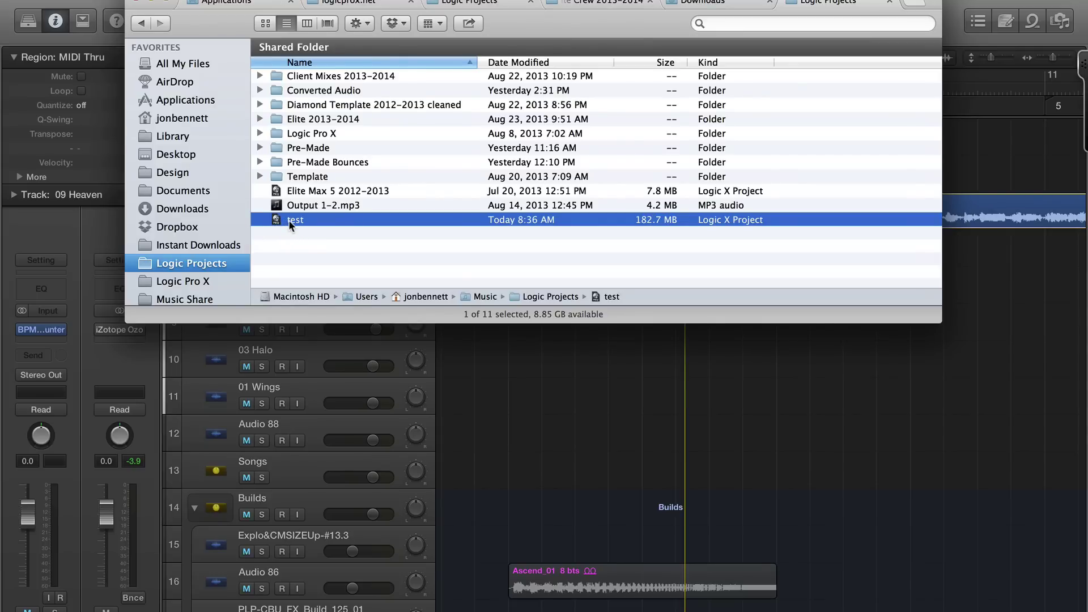
Show the test package contents and inspect its Media and Audio Files folders
right_click(288, 220)
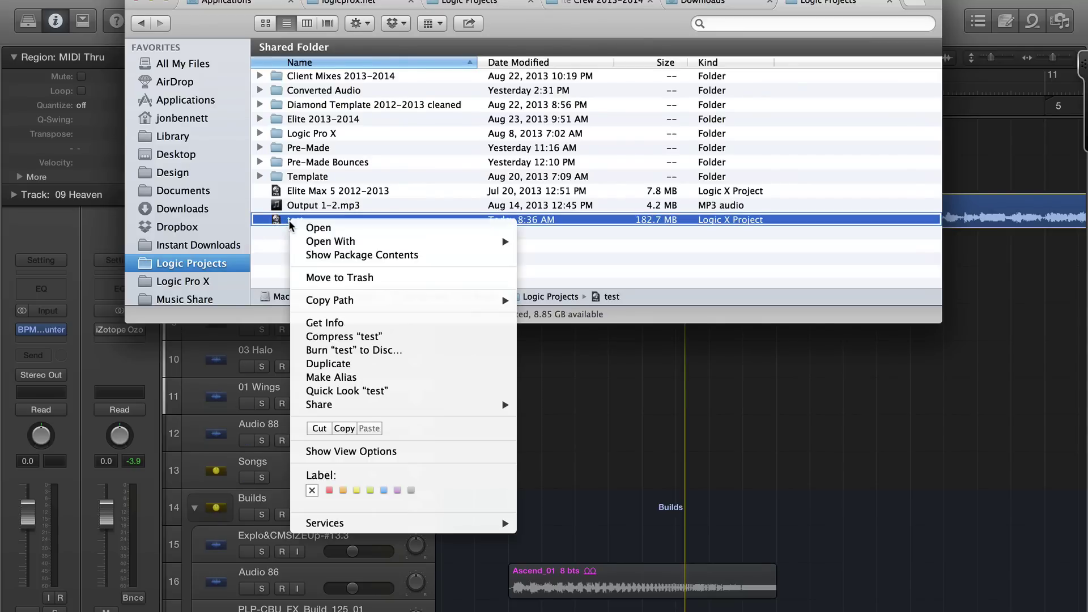
left_click(332, 254)
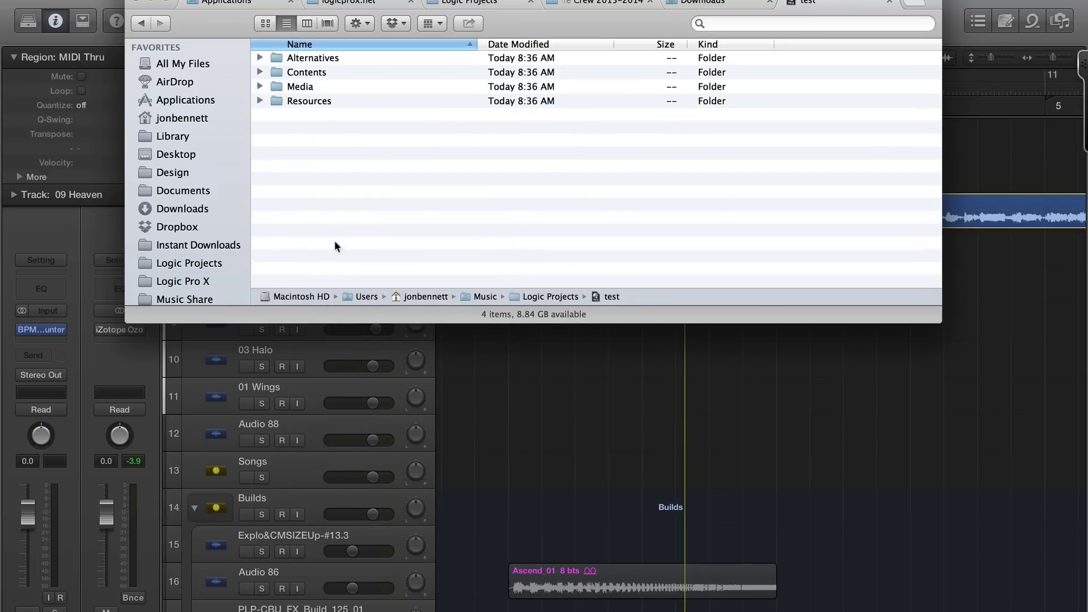
left_click(260, 87)
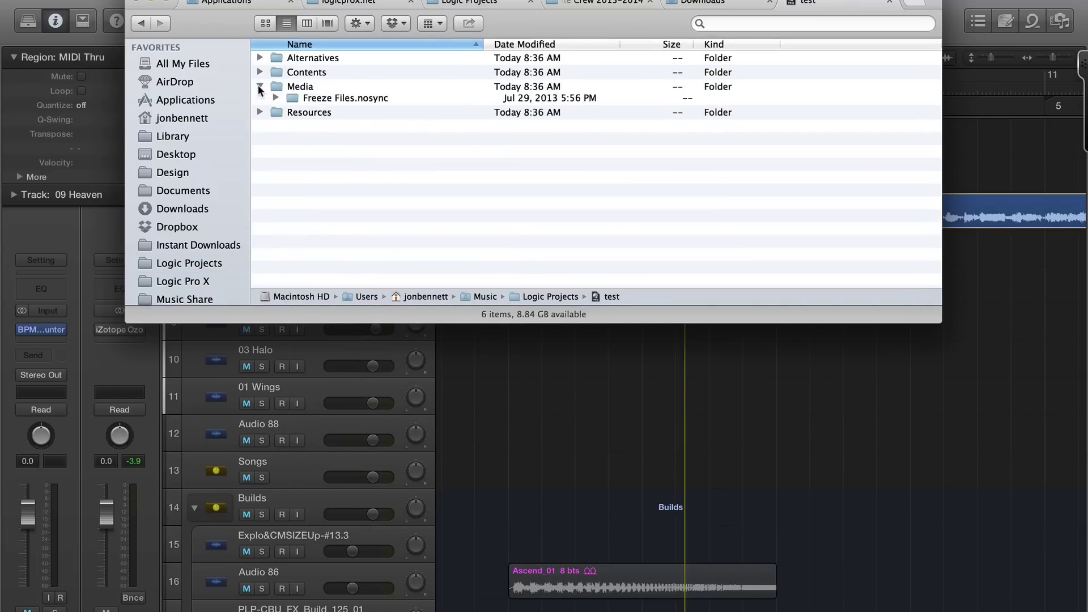
left_click(276, 100)
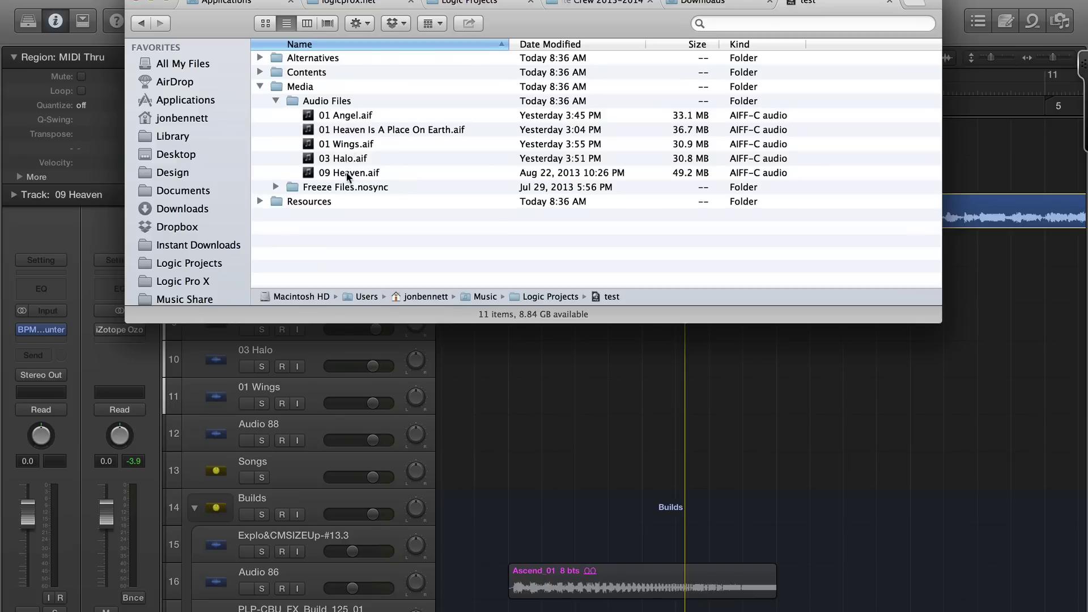
left_click(260, 86)
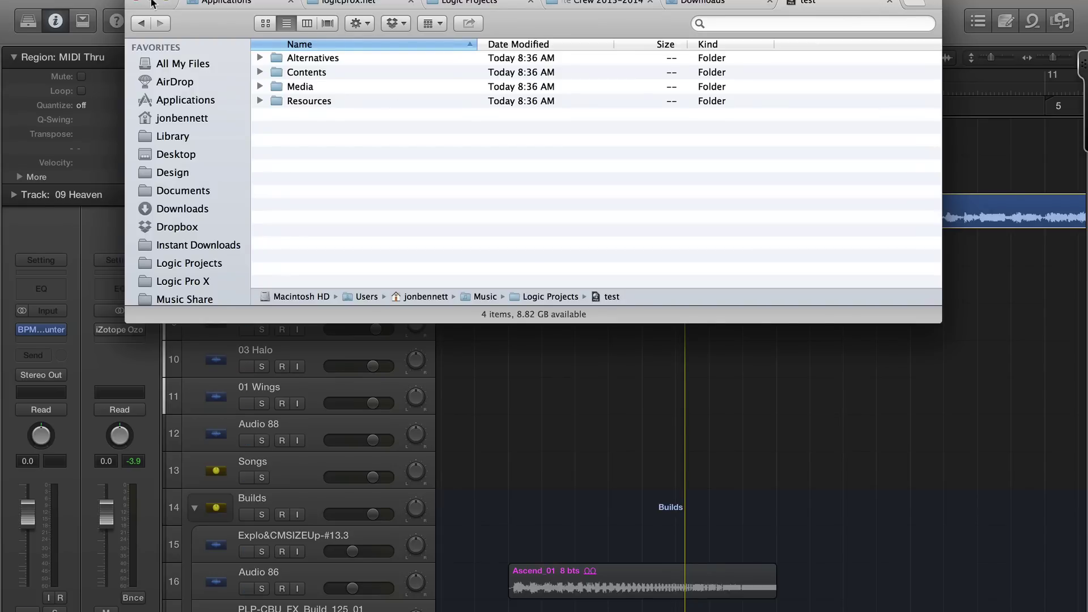
Reopen Save As for test and tick the option to copy audio files
key("super+w")
left_click(128, 2)
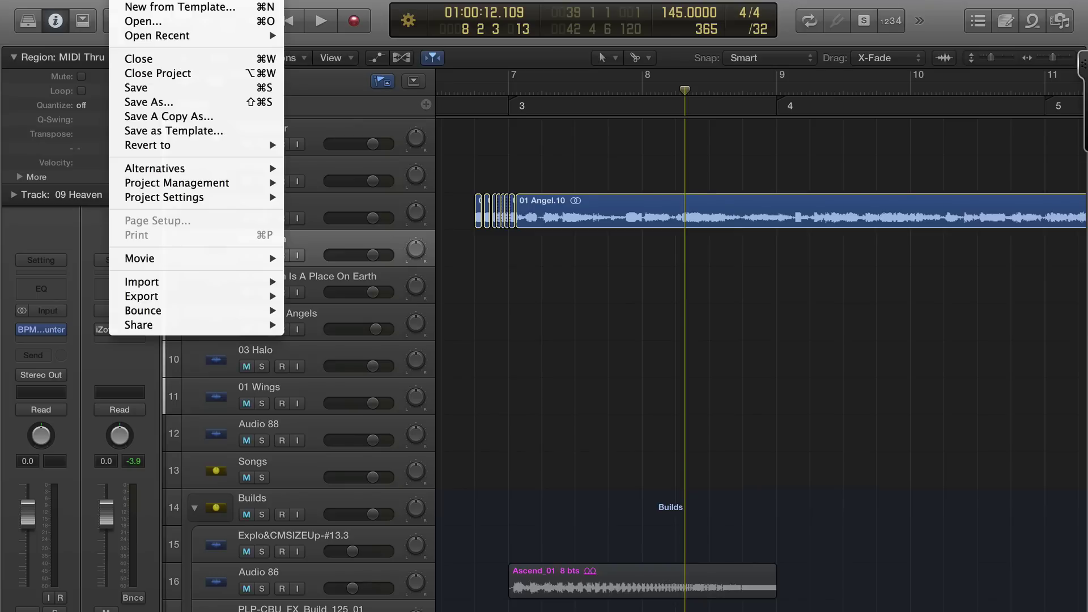
left_click(218, 103)
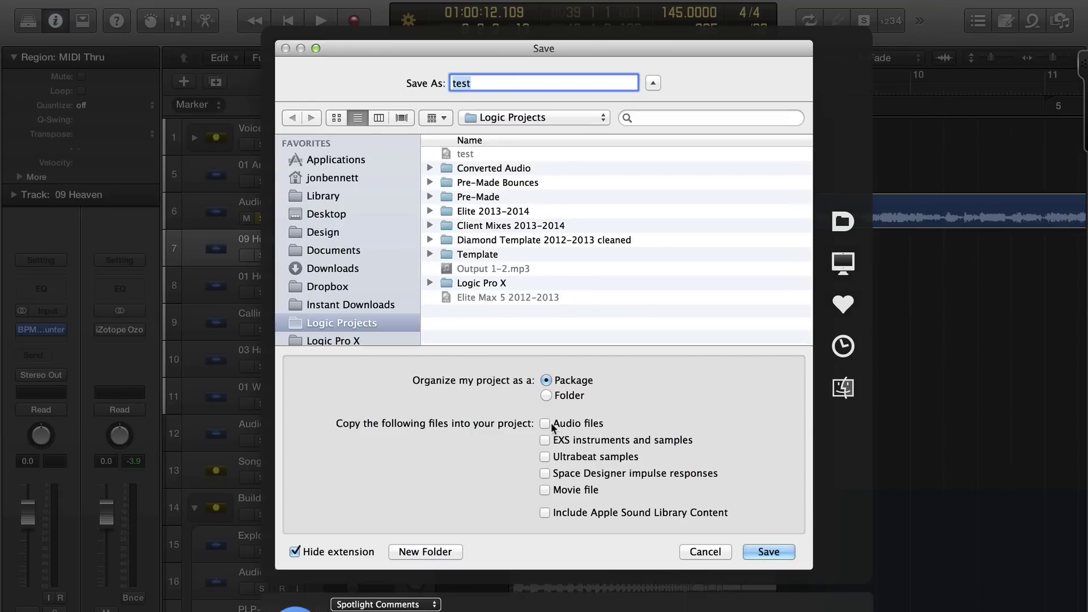
left_click(545, 423)
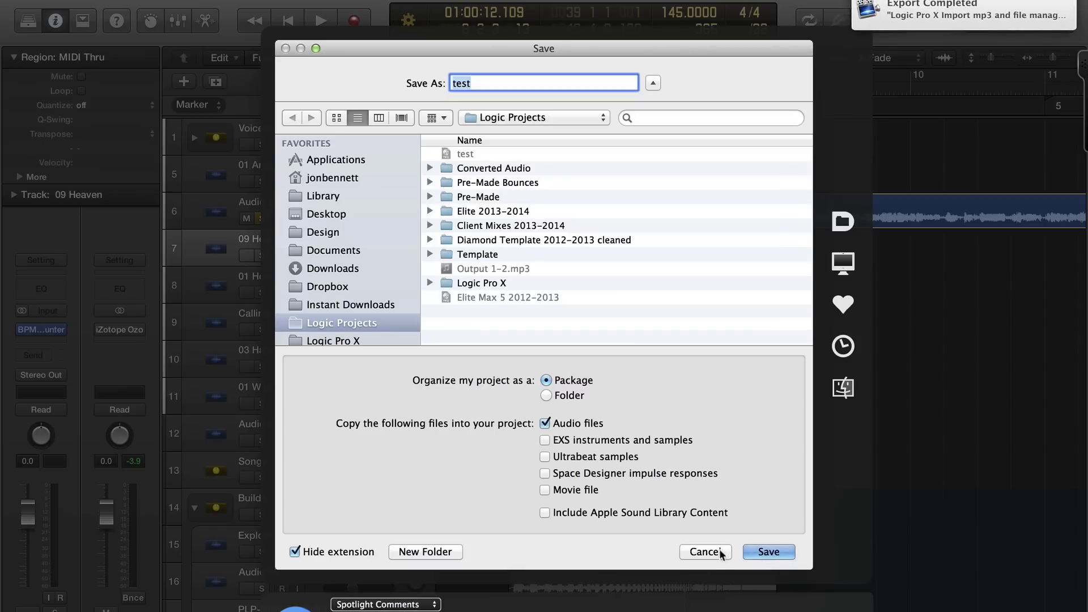
left_click(973, 15)
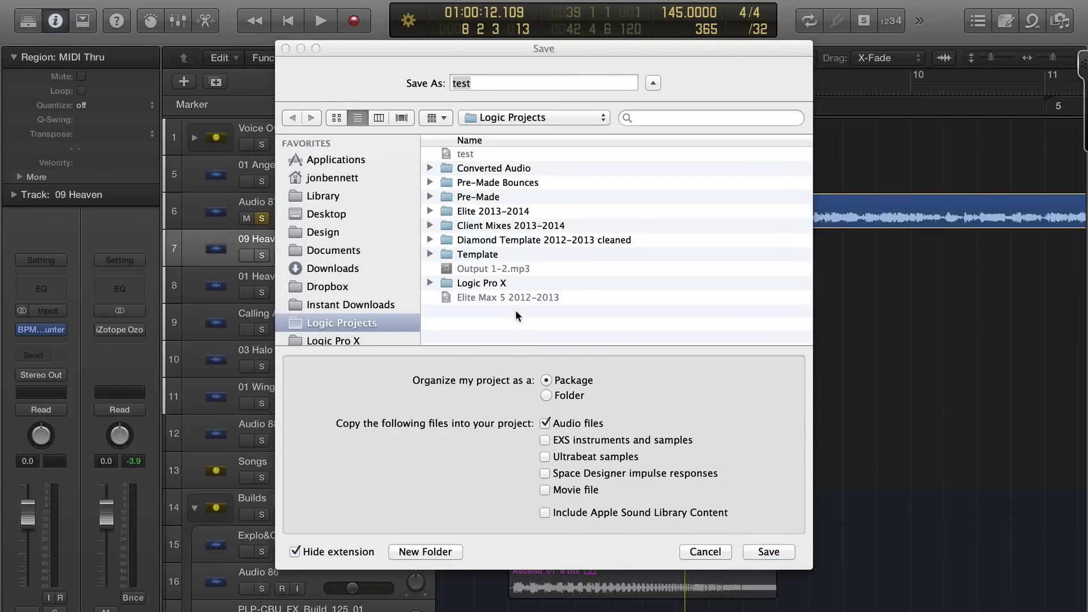
Cancel the Save dialog and adjust the arrange timeline's horizontal zoom
left_click(706, 552)
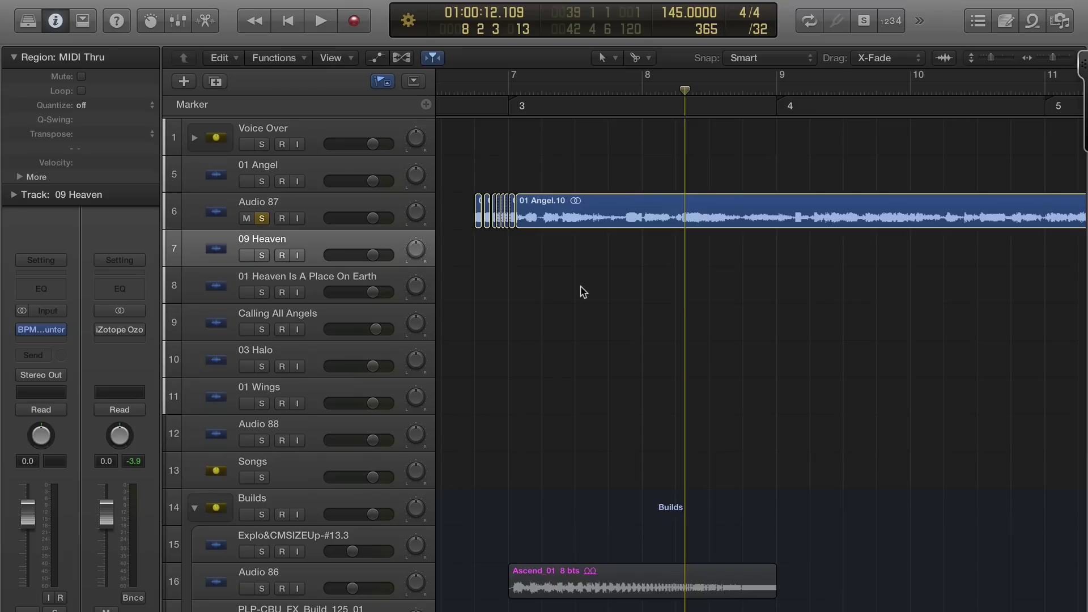
key("super+Left")
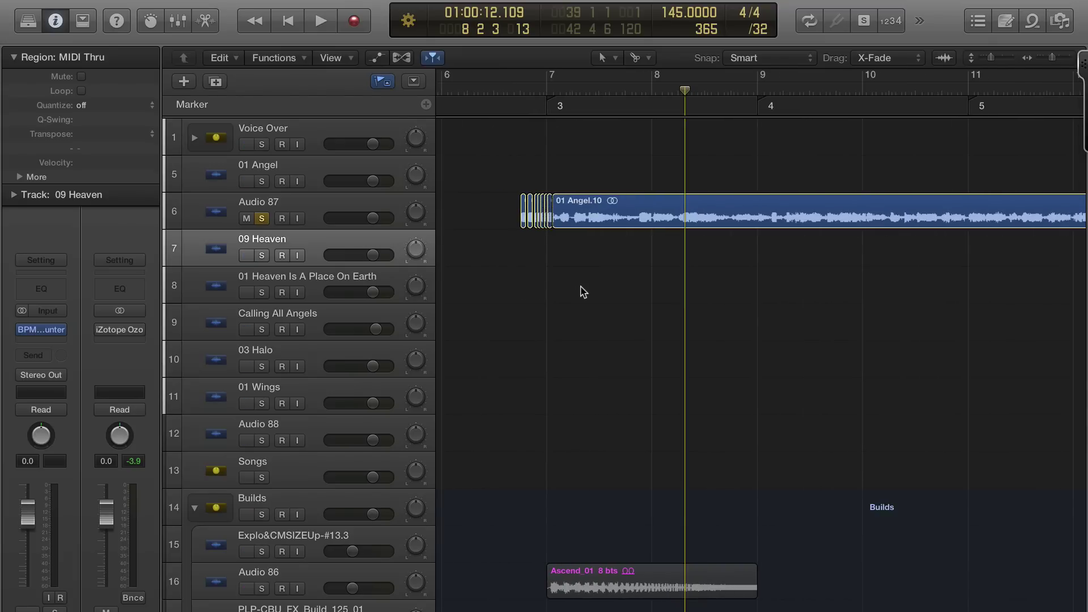
key("super+Left")
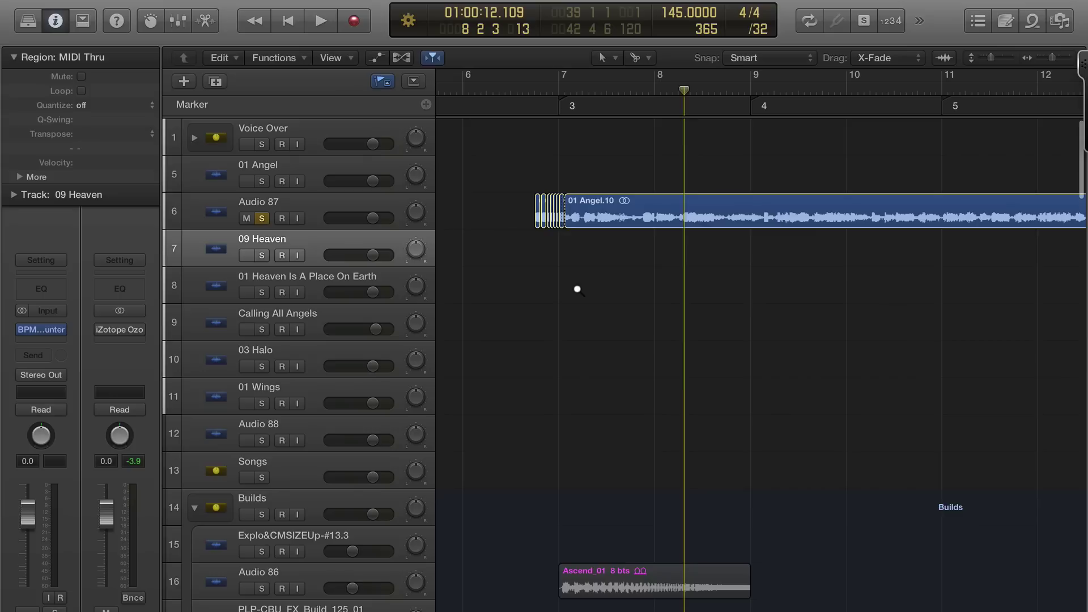
key("super+Right")
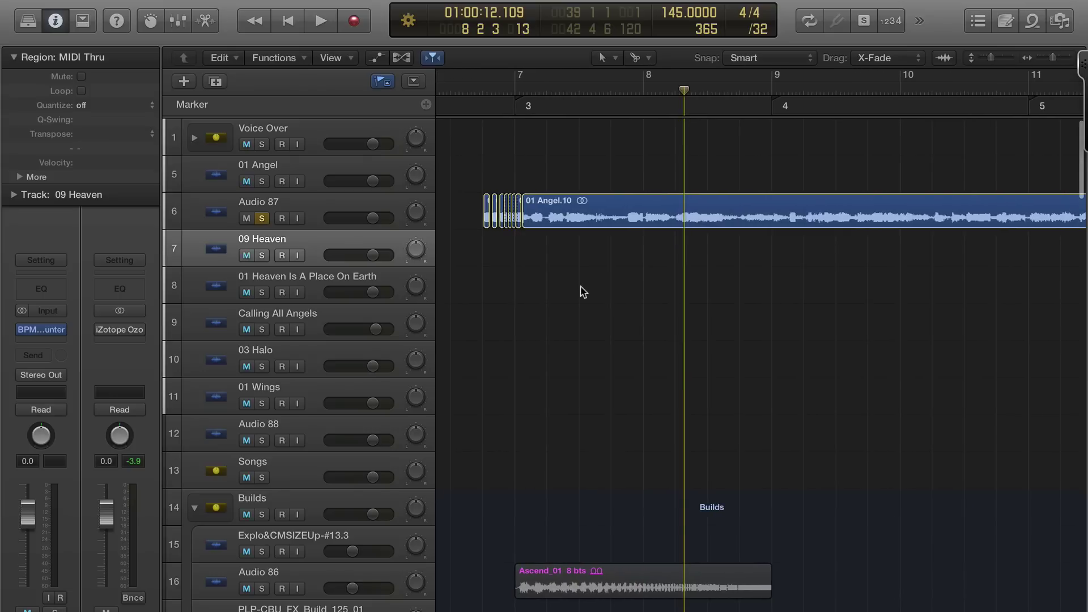
Bring Finder forward showing the test package's four folders
key("super+Left")
key("super+Left")
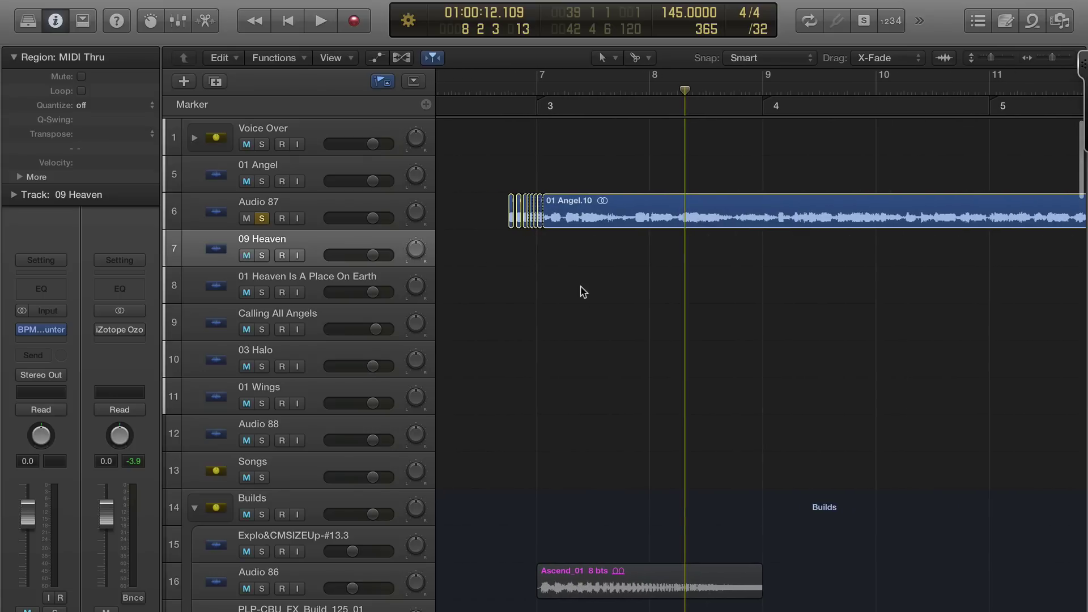
key("super+Tab")
key("Escape")
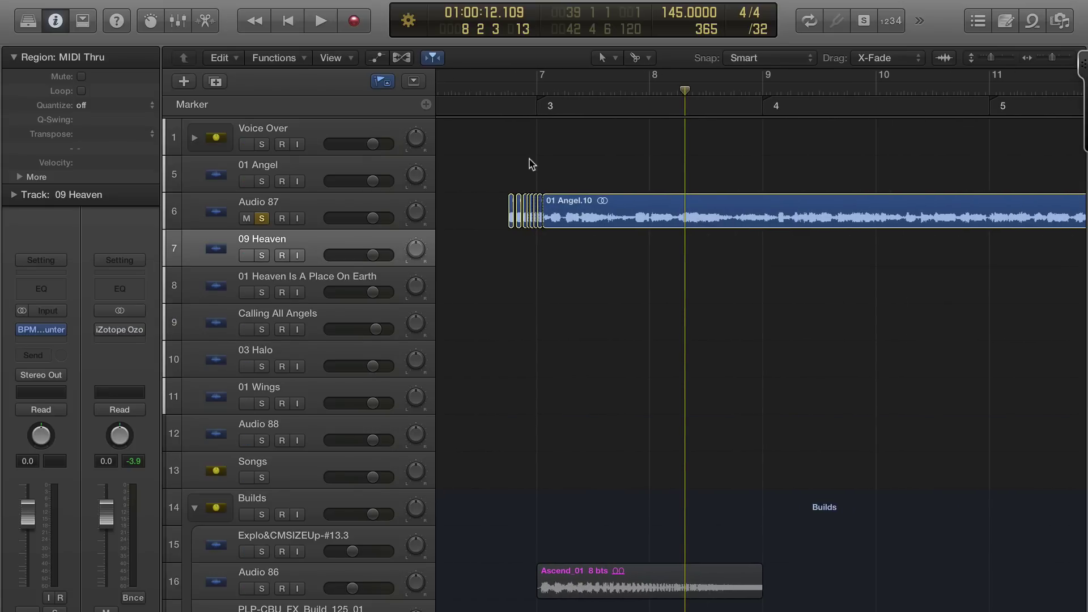
key("super+Tab")
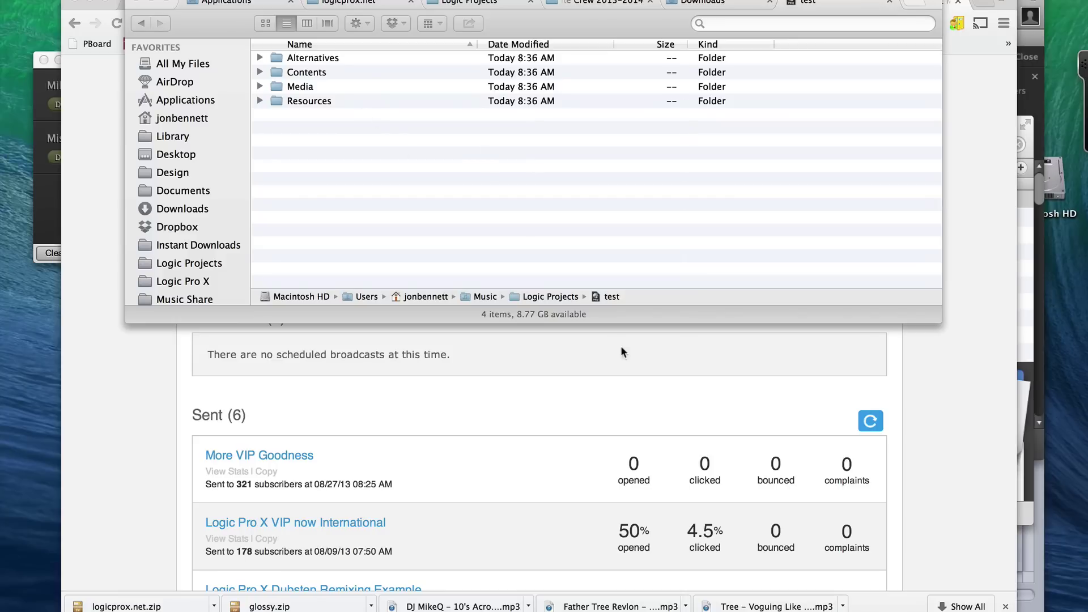
Sort Client Mixes 2013–2014 by date and open the newest client's Logic project
double_click(529, 294)
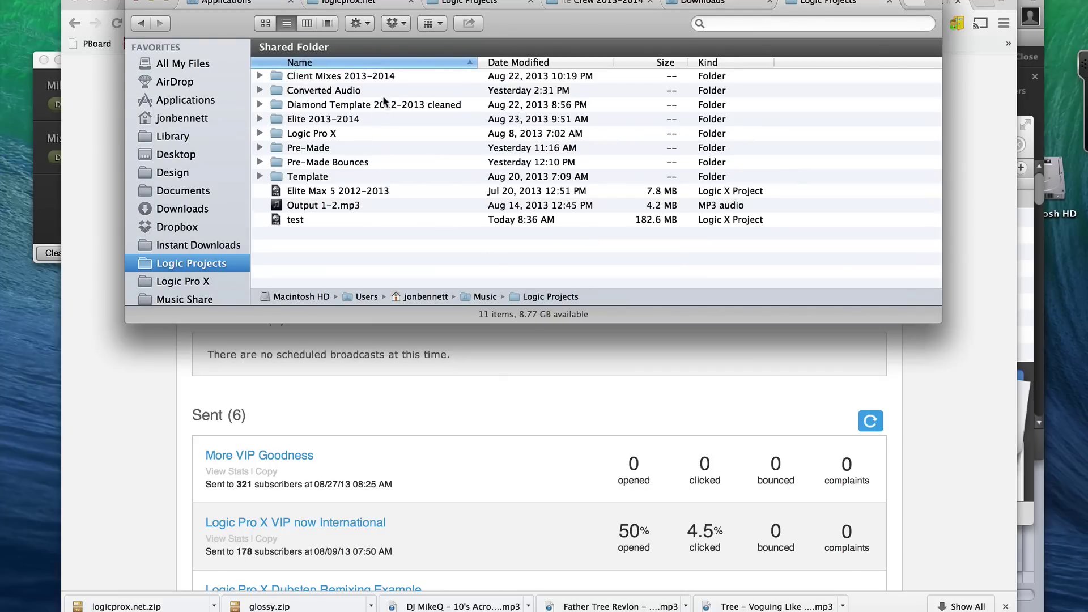
double_click(398, 76)
scroll(515, 125, "up", 3)
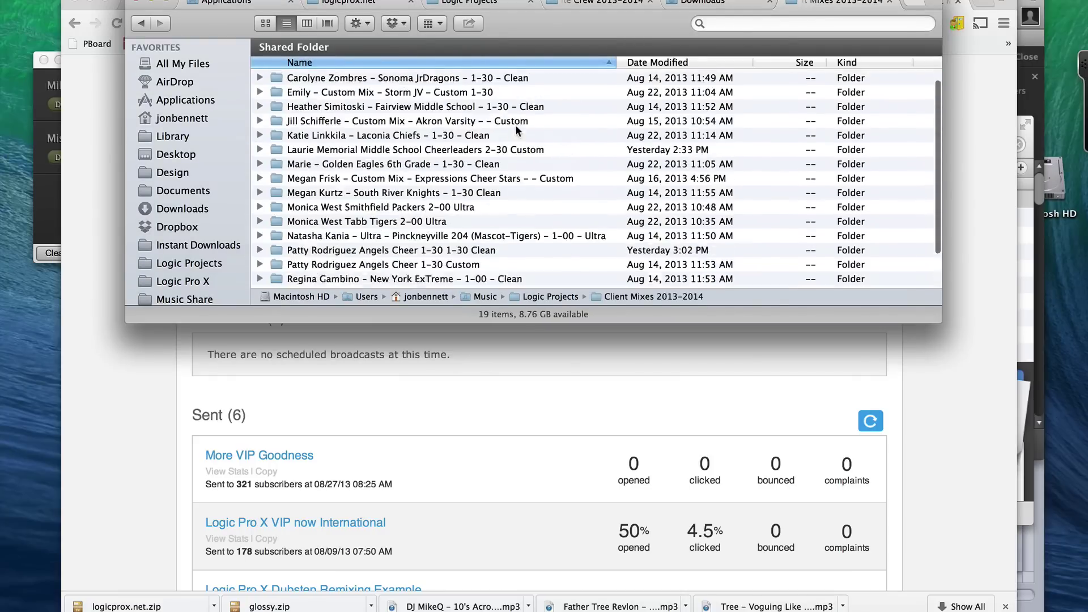
left_click(671, 62)
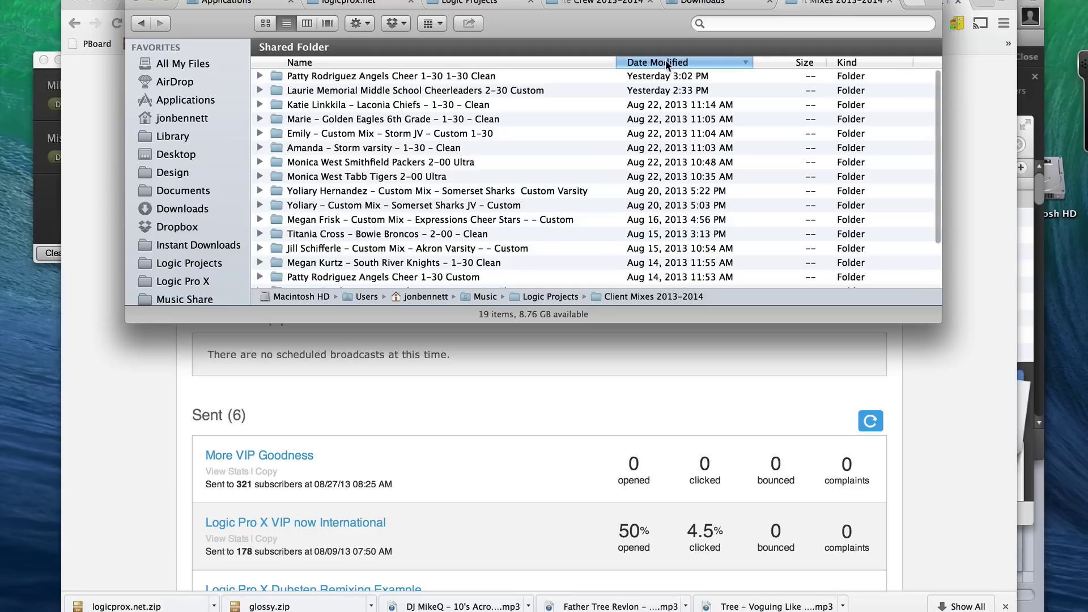
left_click(500, 76)
double_click(499, 76)
double_click(385, 133)
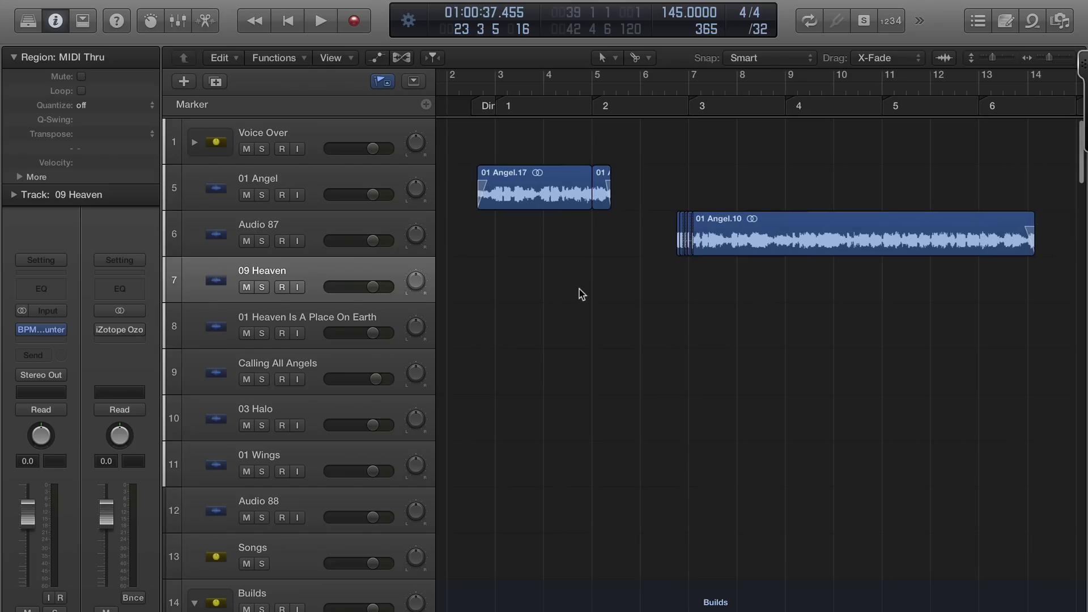
Zoom the client project's timeline out twice to show bars 2–22
key("super+Tab")
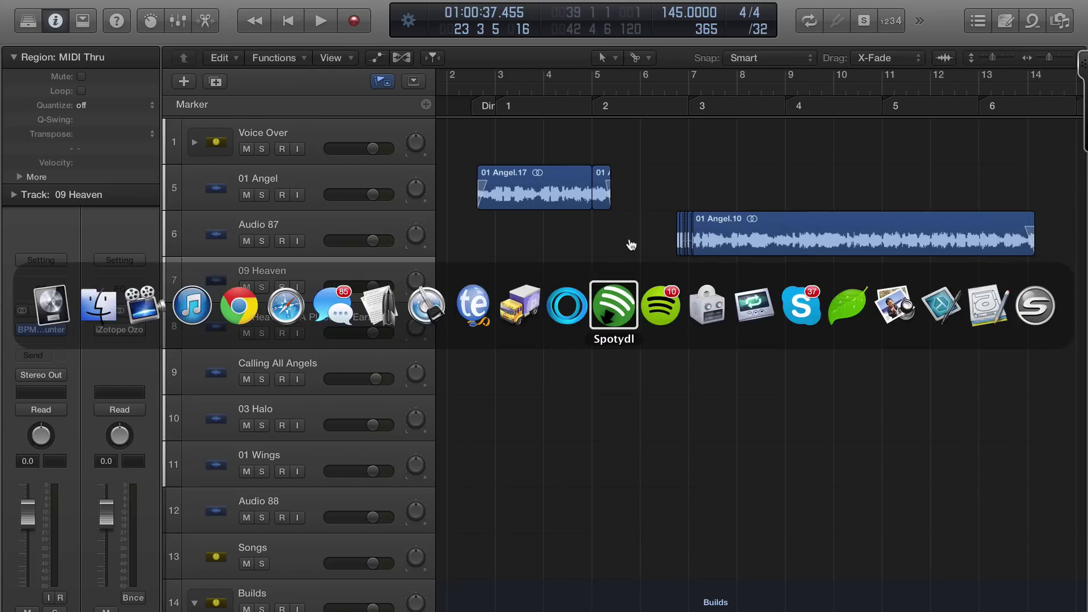
key("Escape")
key("super+Left")
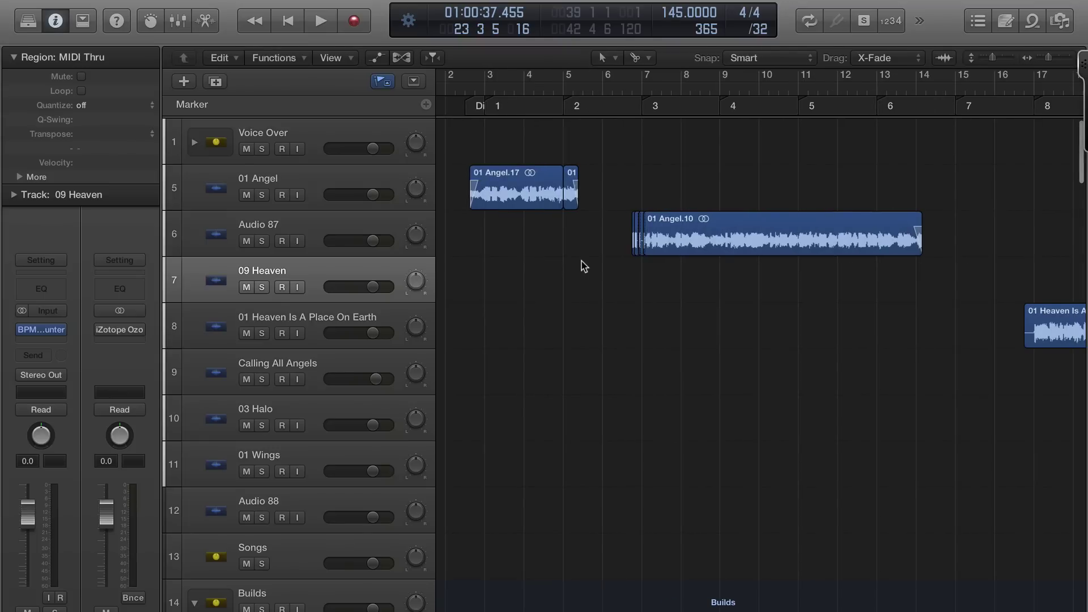
key("super+Left")
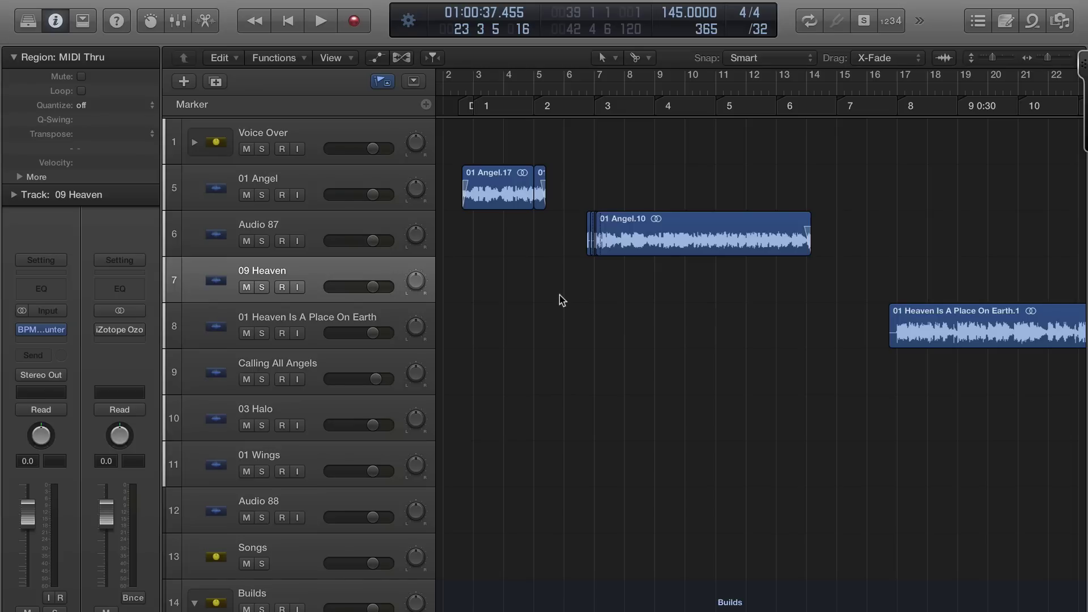
key("super+Tab")
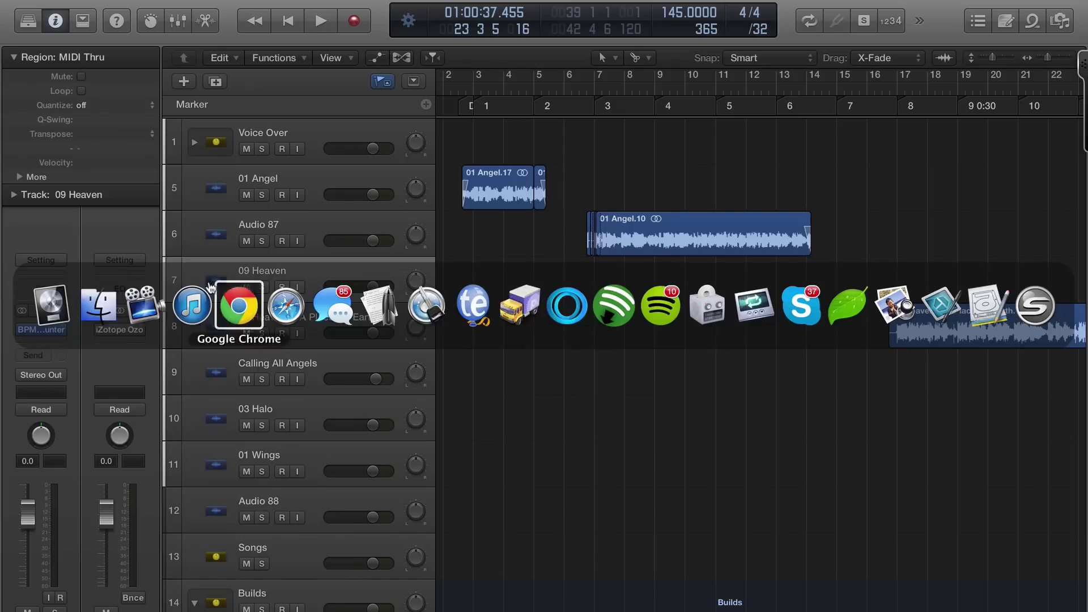
Inspect the client project's six AIFF audio files, then go back to Logic Projects
left_click(105, 289)
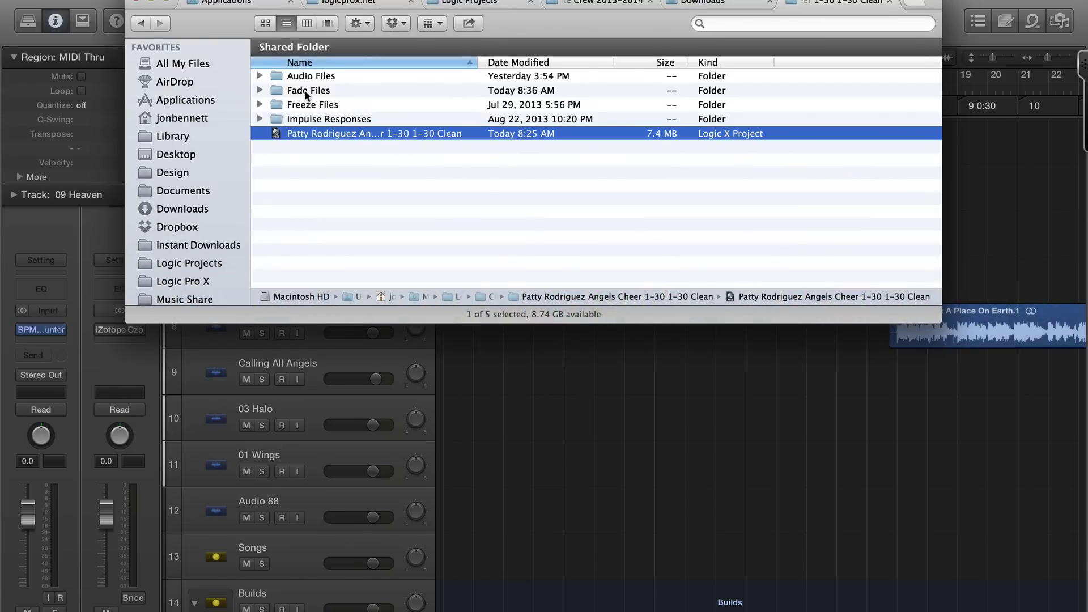
left_click(259, 75)
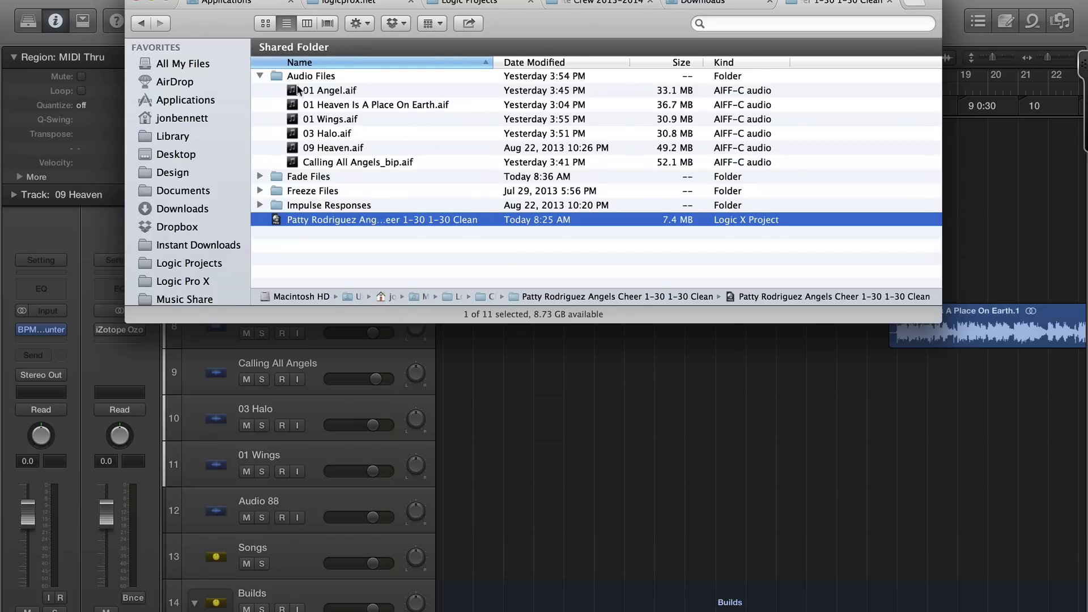
left_click(259, 75)
left_click(498, 255)
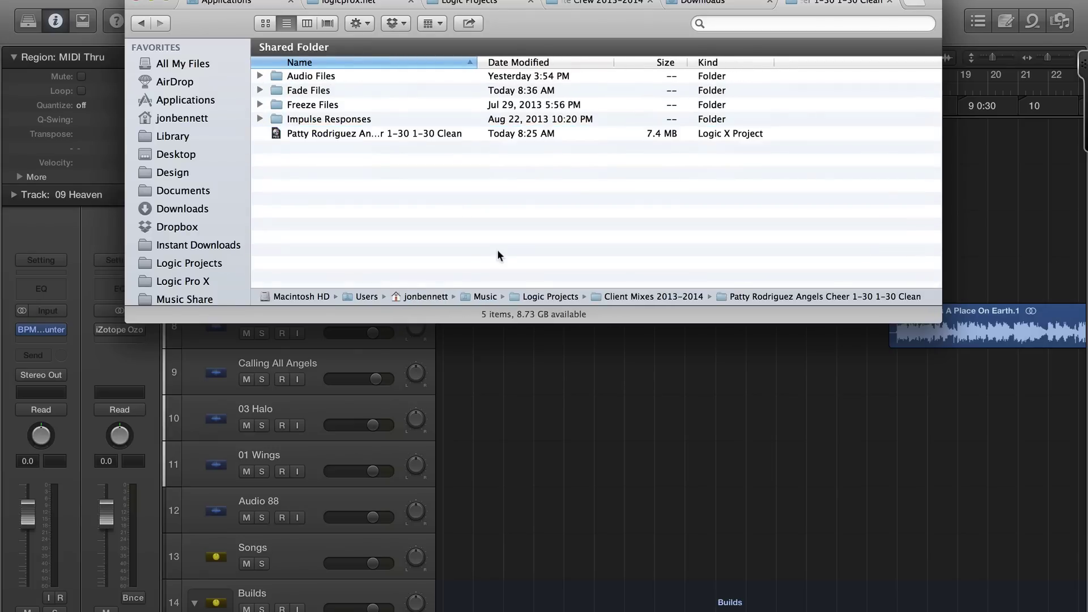
left_click(143, 24)
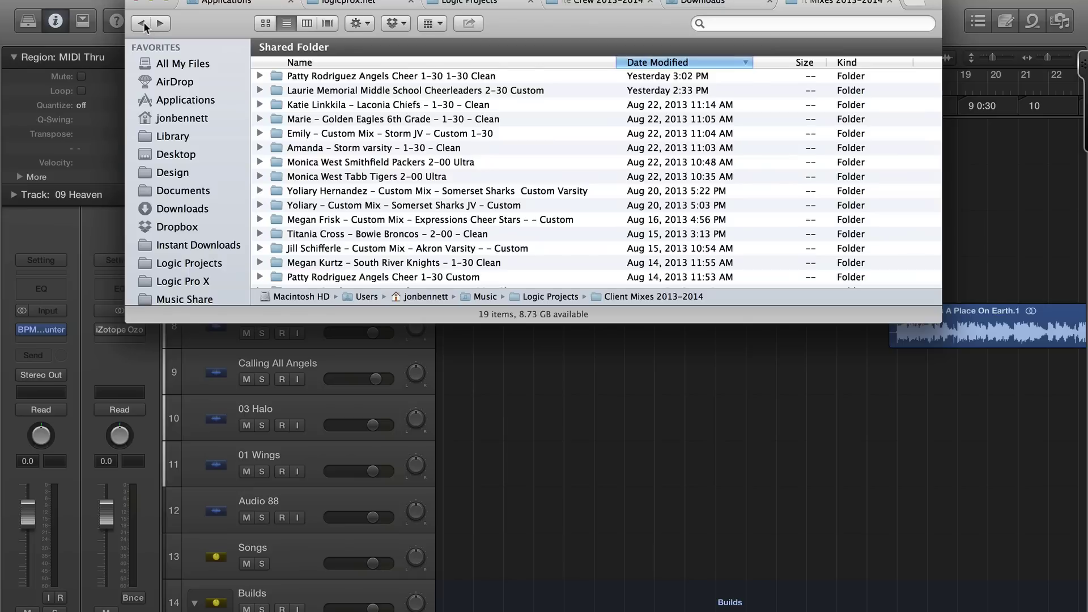
left_click(142, 24)
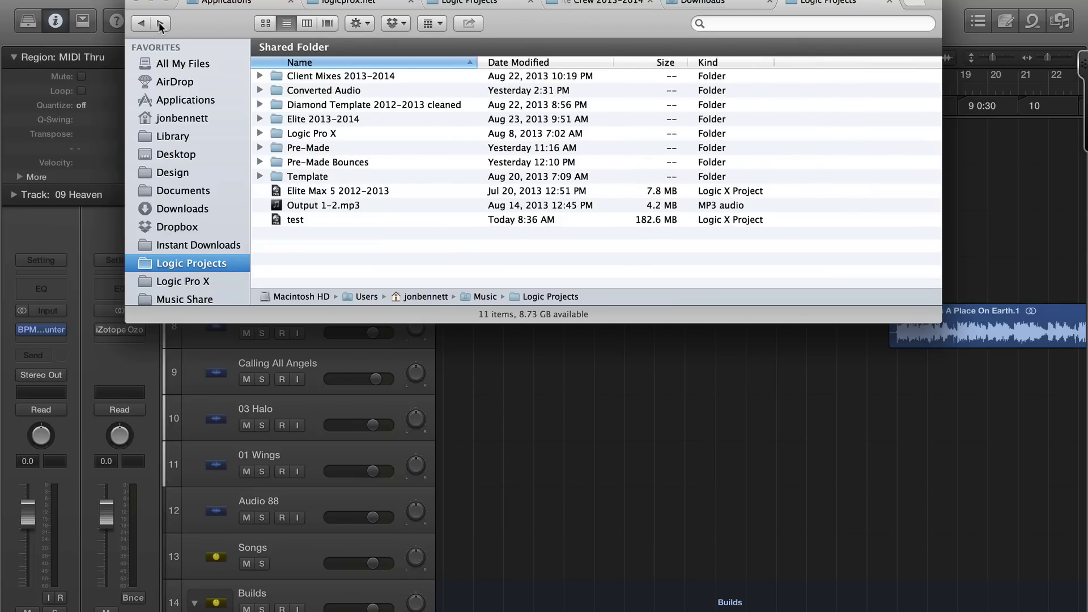